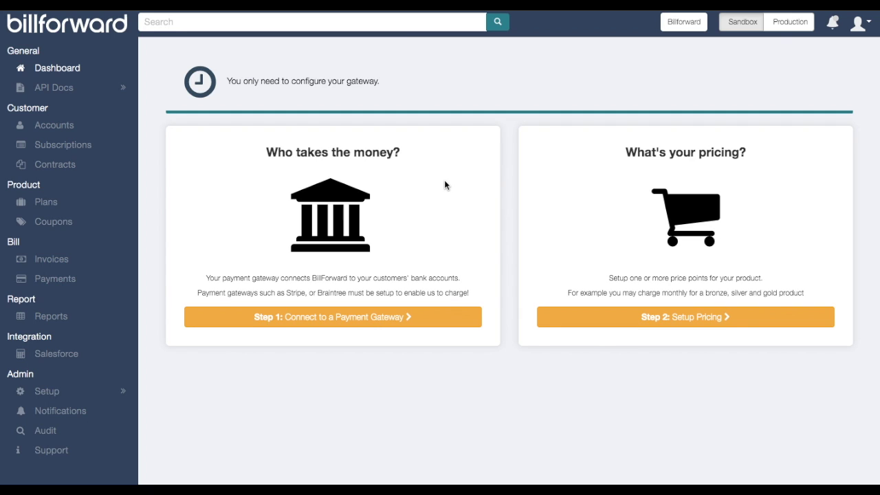
left_click(389, 324)
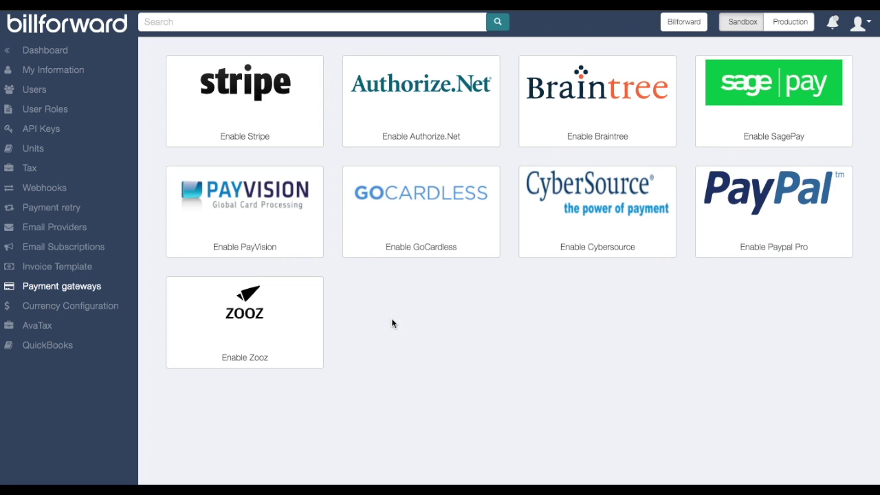
left_click(261, 114)
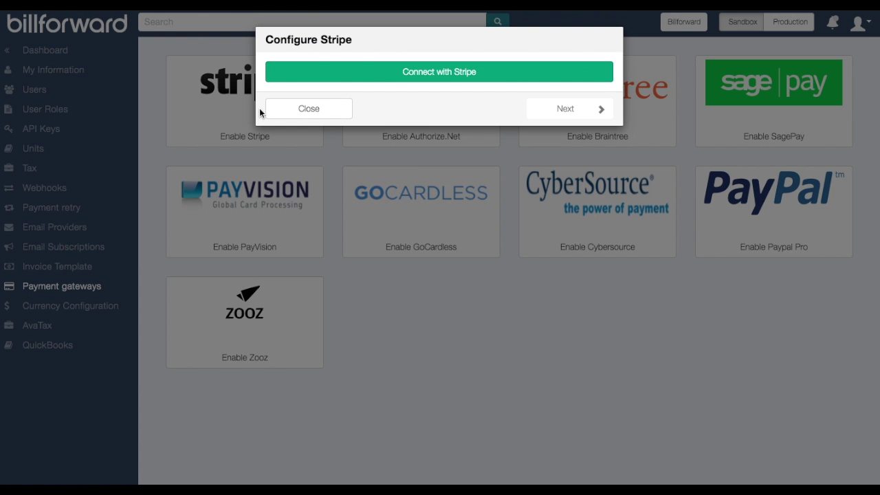
left_click(426, 75)
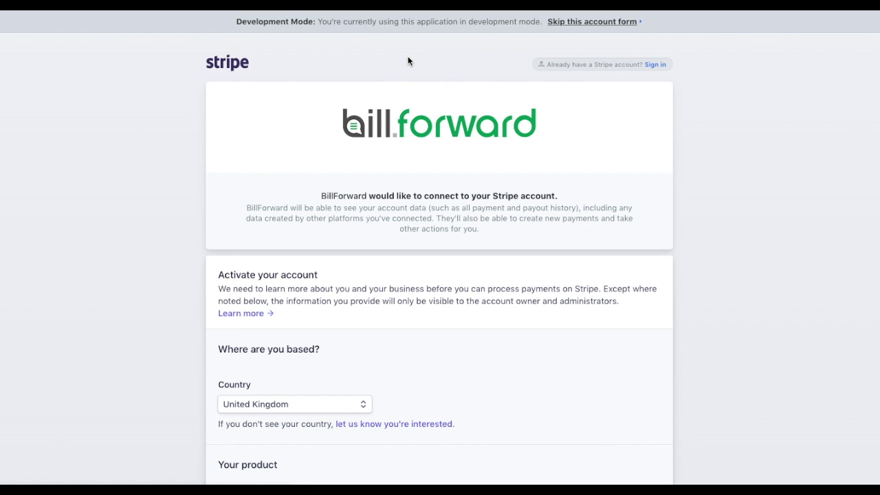
left_click(598, 22)
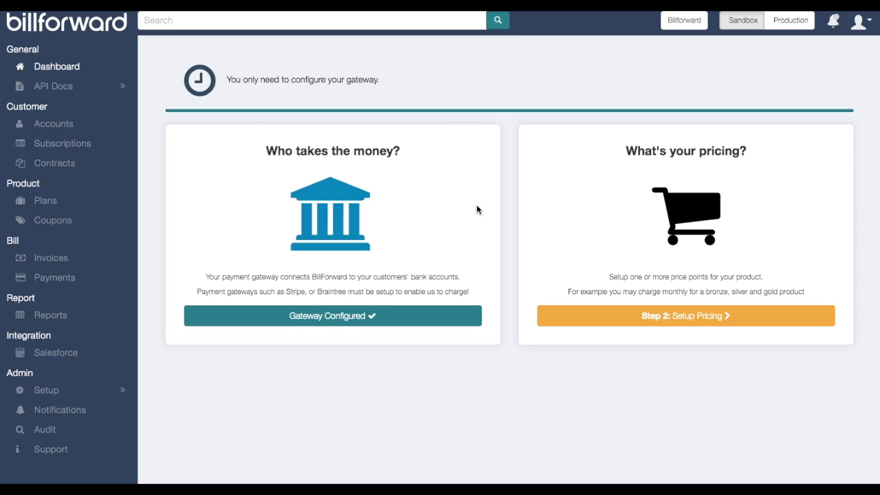
Start a new pricing plan with the directory "bakery cookies", plan name "chocolate-cookies-monthly" and currency USD
left_click(757, 317)
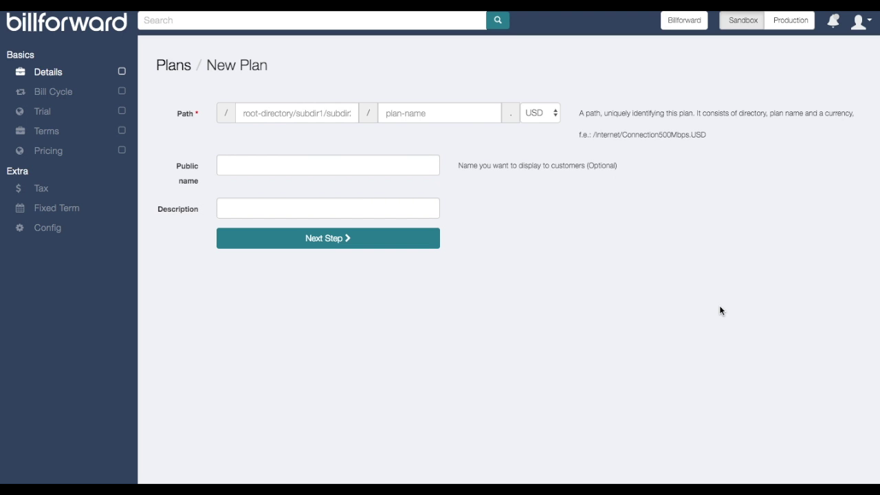
left_click(245, 110)
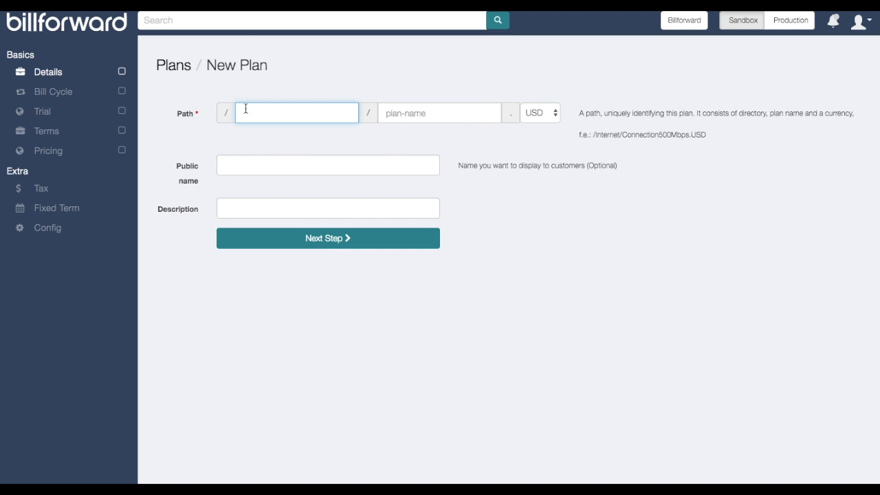
type("bakery cookies")
left_click(430, 115)
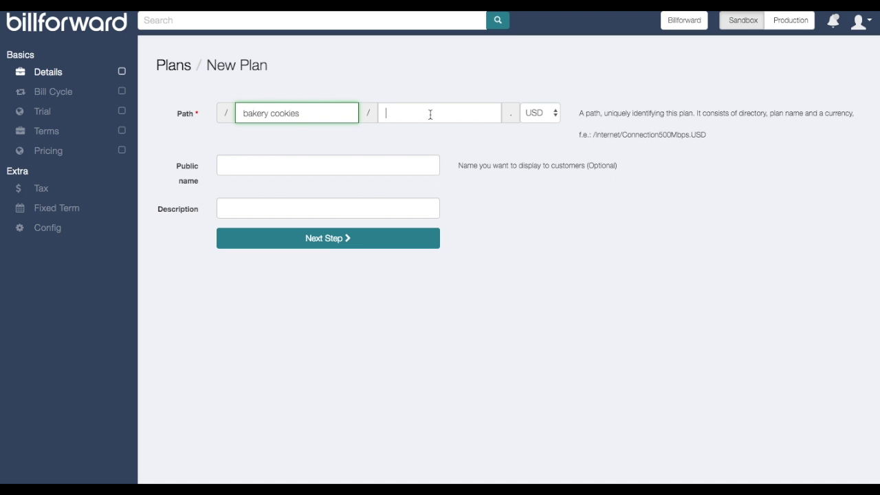
type("c")
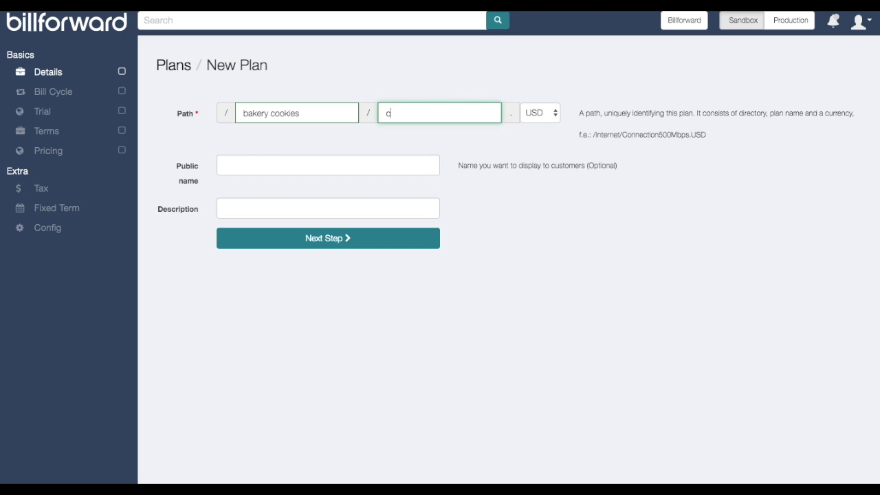
type("hocolate-cookies-monthly")
left_click(550, 113)
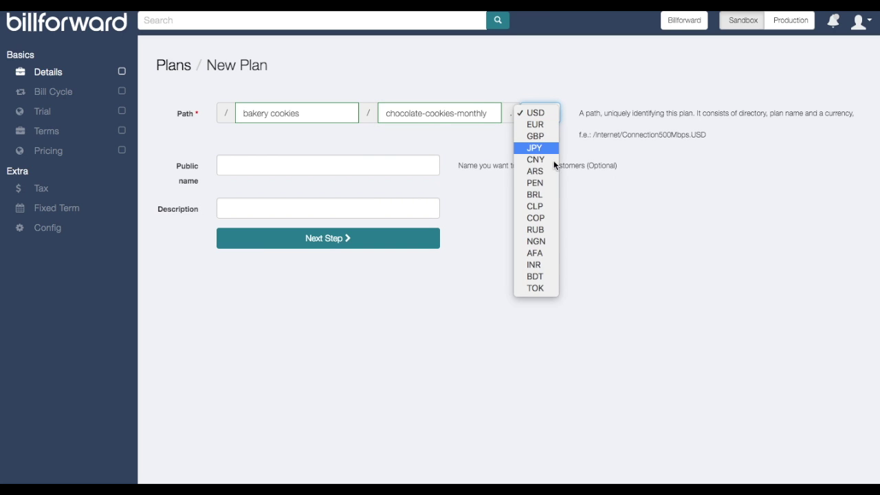
left_click(539, 114)
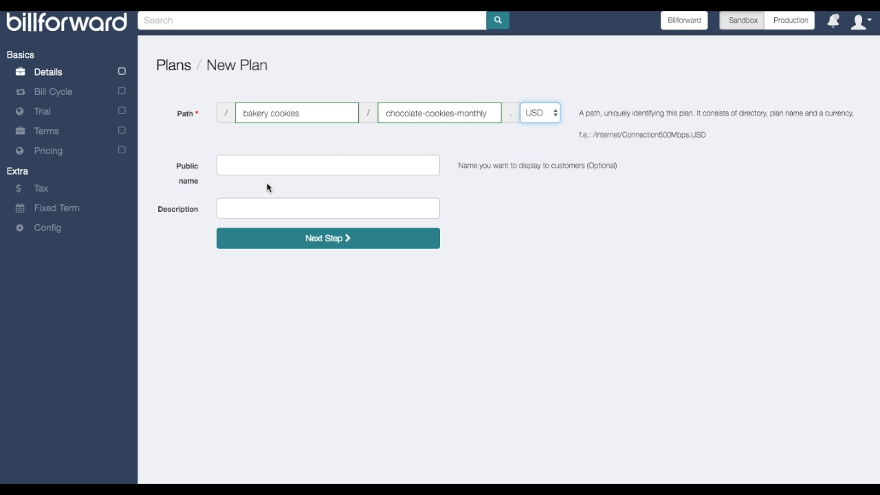
Give the plan the public name "Choco-loco subscription" and continue to the bill cycle settings
left_click(313, 167)
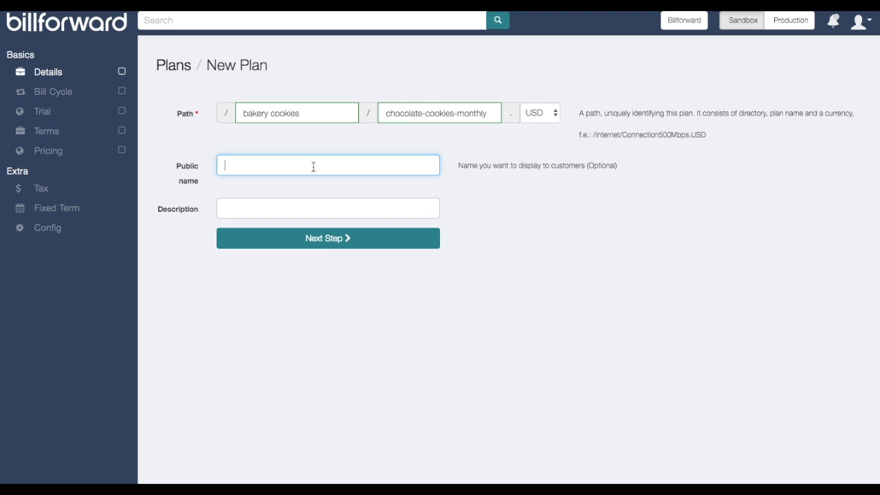
type("Choco-loco subscr")
key("BackSpace")
type("ription")
left_click(375, 241)
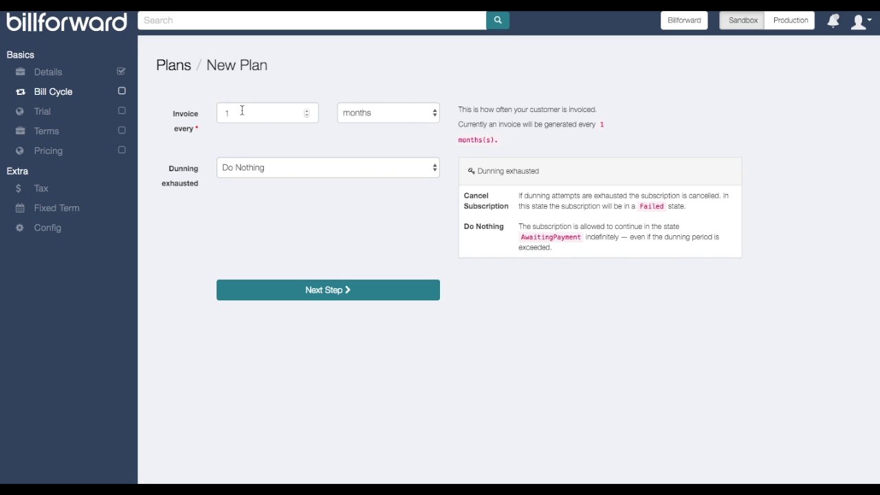
Keep the invoicing period in months for the plan's bill cycle and continue to the trial settings
left_click(358, 115)
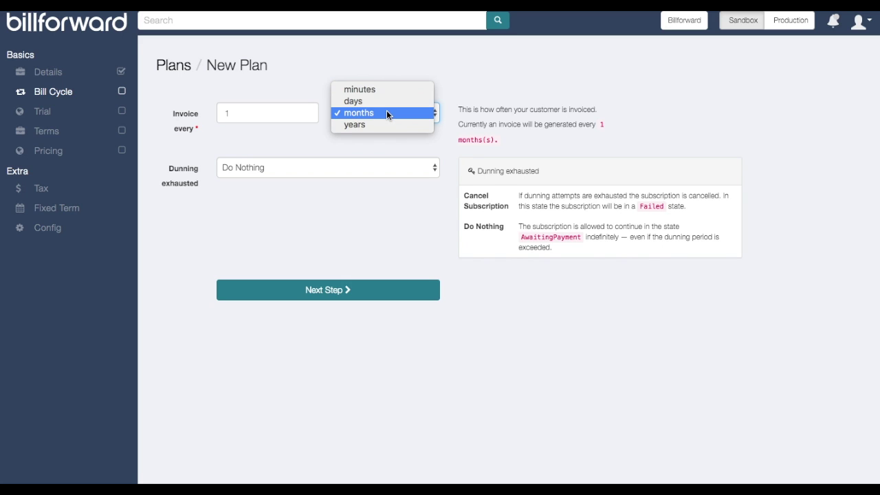
left_click(387, 114)
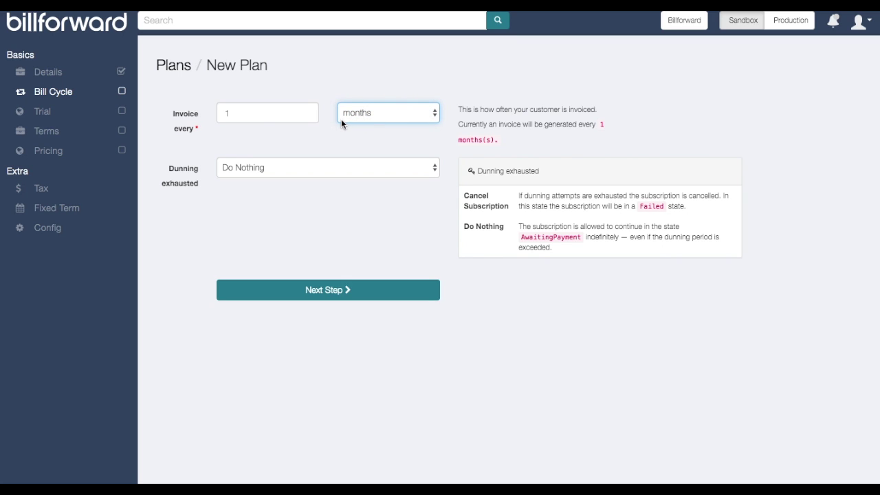
left_click(311, 298)
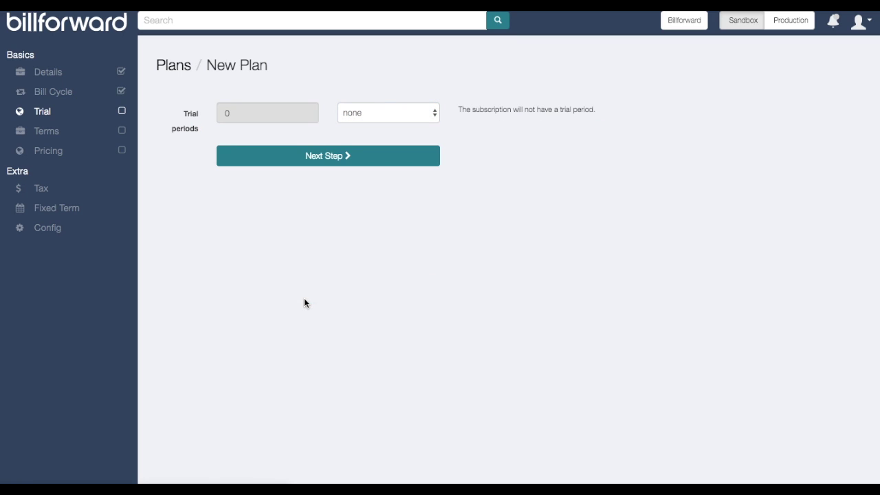
In the plan's pricing, name the invoice line "Chocolate subscription" and set its fixed cost to $10.00
left_click(50, 153)
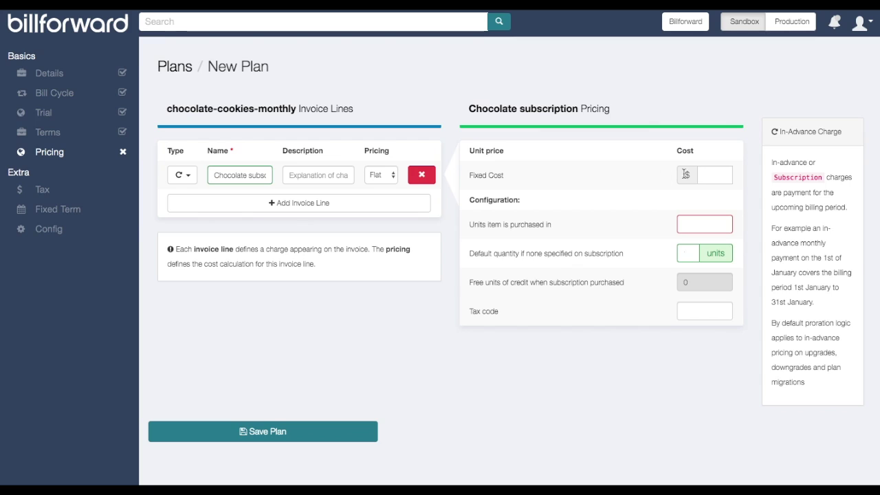
left_click(708, 175)
type("10.")
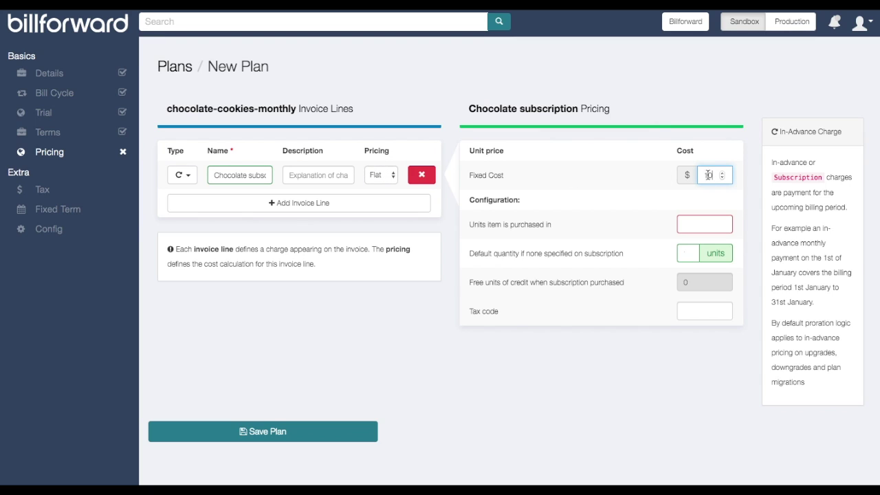
type("00")
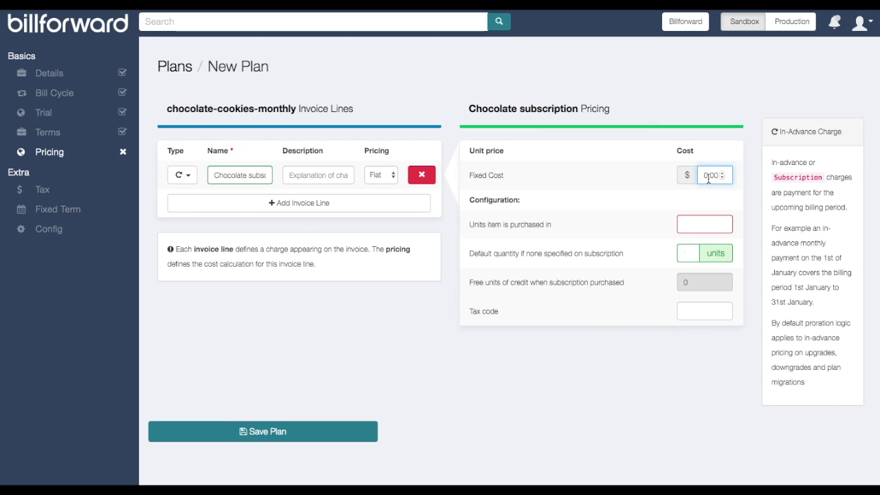
left_click(657, 230)
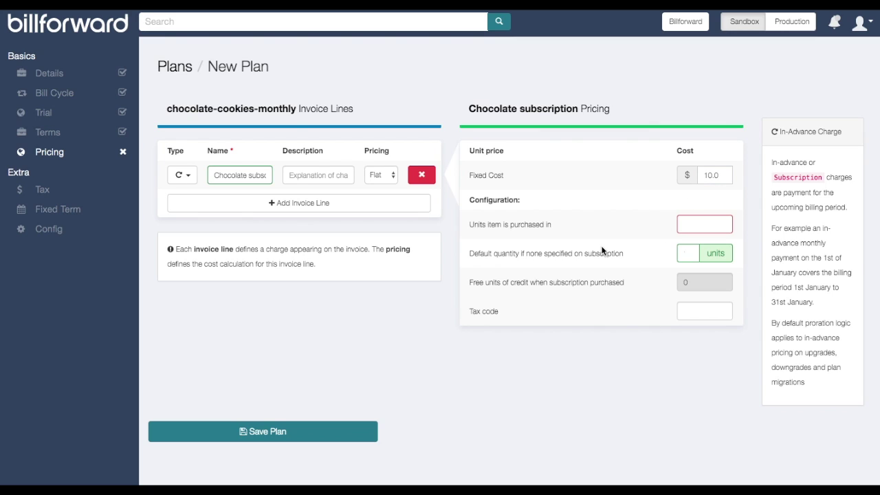
Set the item's purchase unit to "box" with a default quantity of 1, and save the plan
left_click(710, 221)
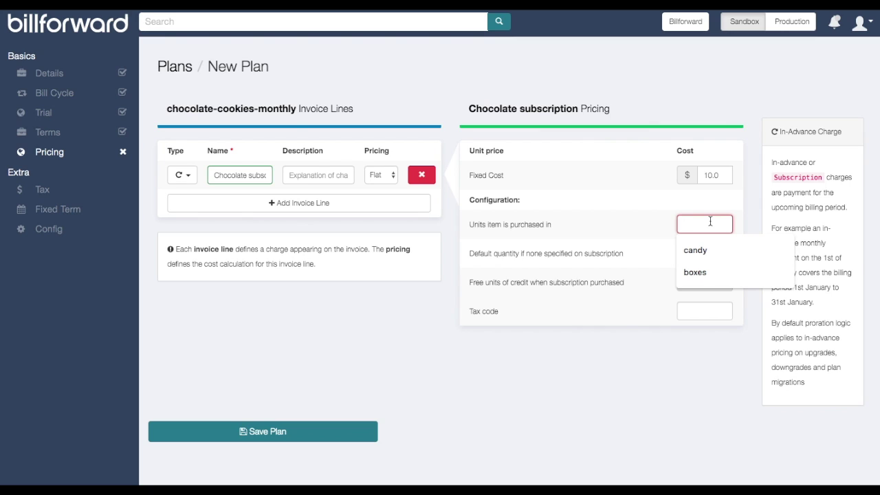
type("box")
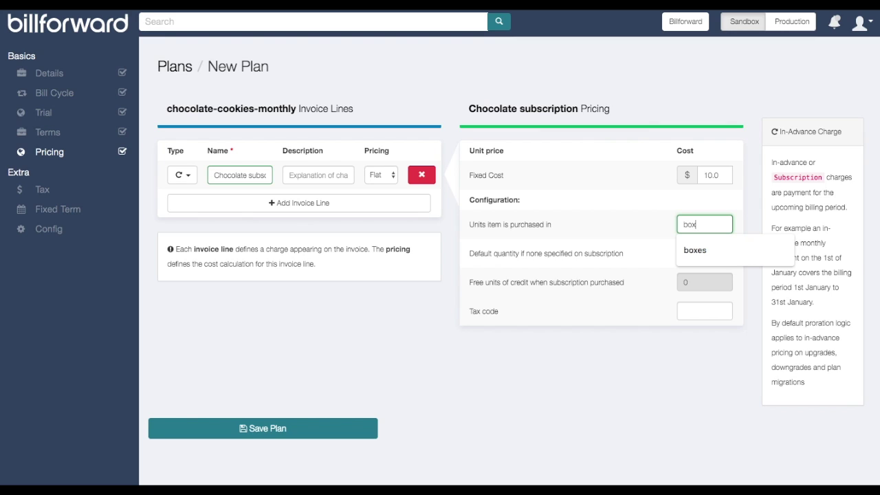
key("Tab")
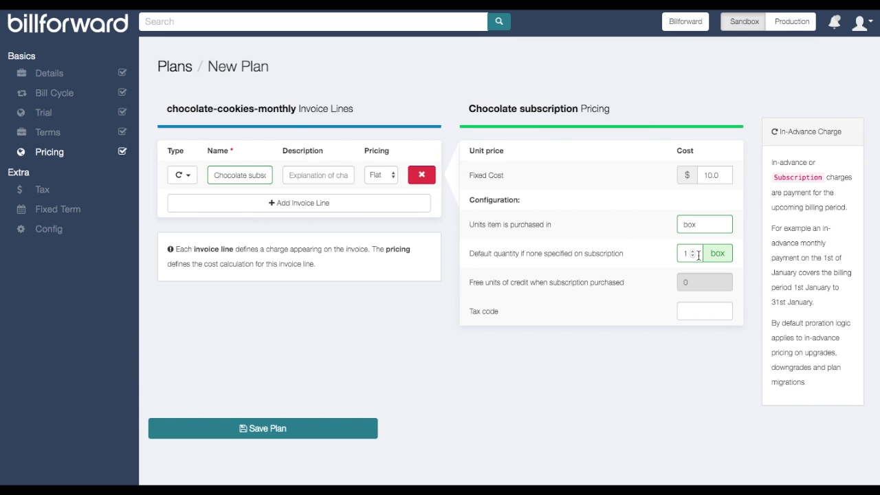
left_click(296, 433)
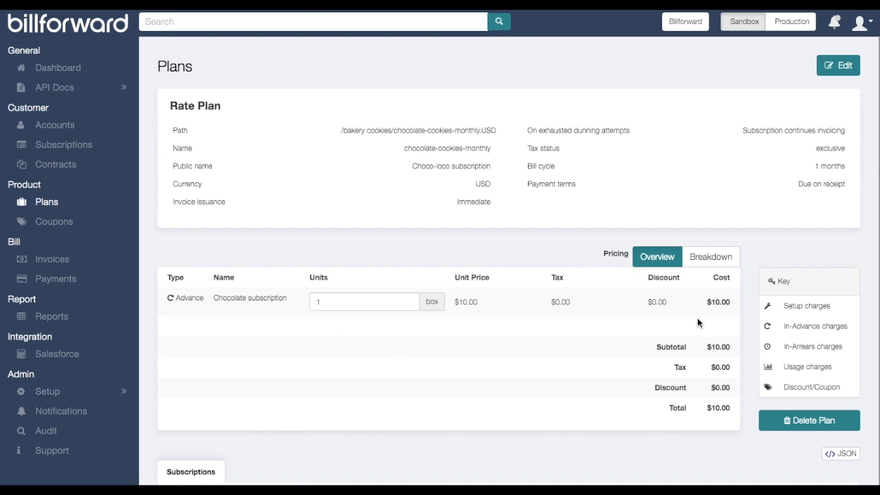
scroll(677, 322, "down", 2)
scroll(678, 323, "up", 1)
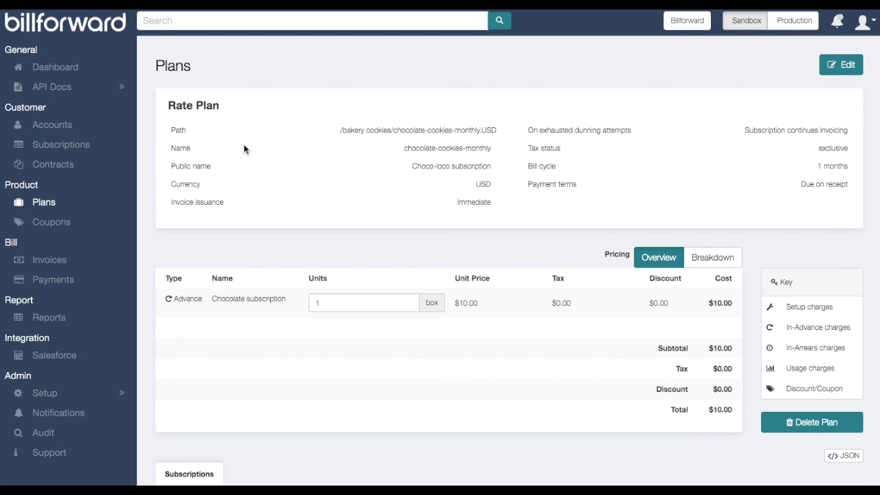
Start a new customer account and enter the customer's first name, last name and email
left_click(50, 71)
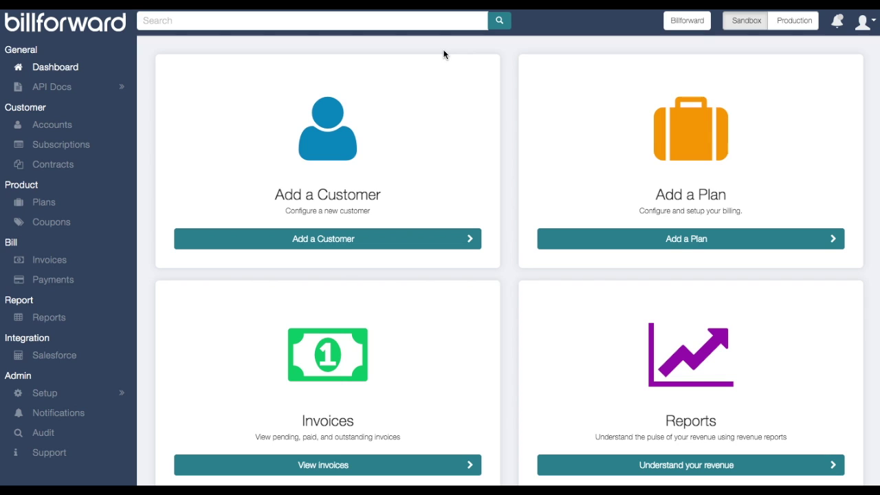
left_click(53, 128)
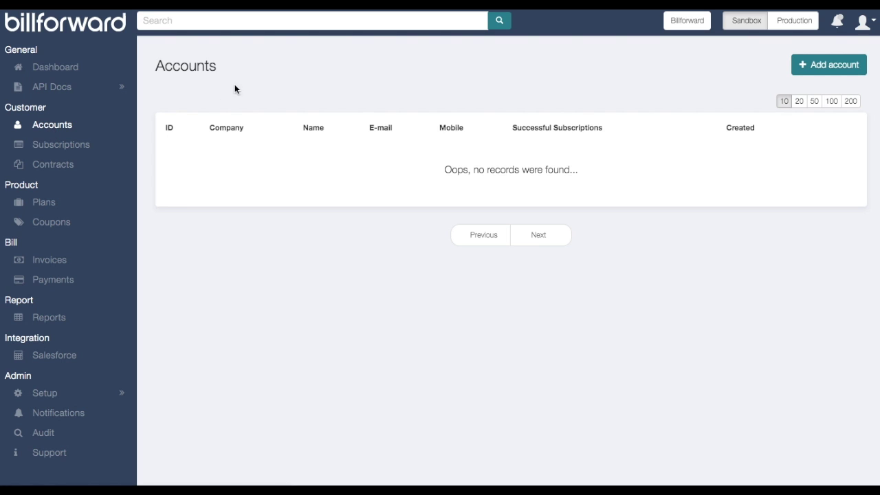
left_click(836, 66)
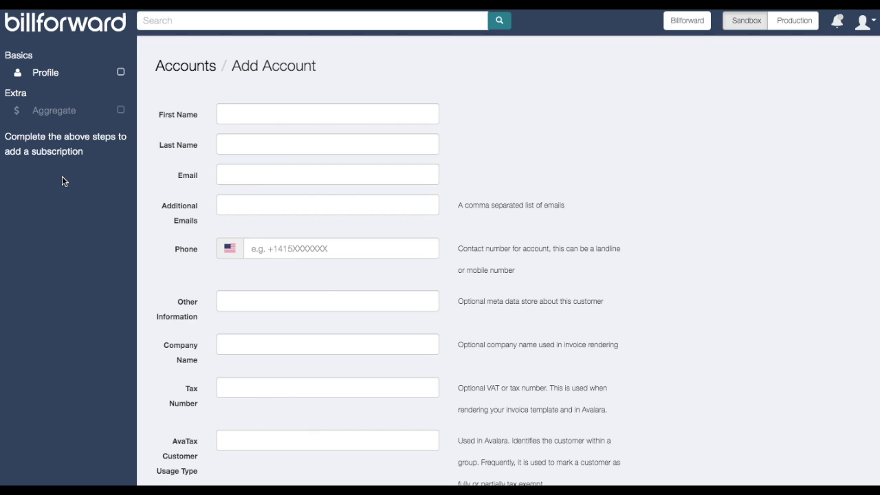
left_click(327, 114)
type("John")
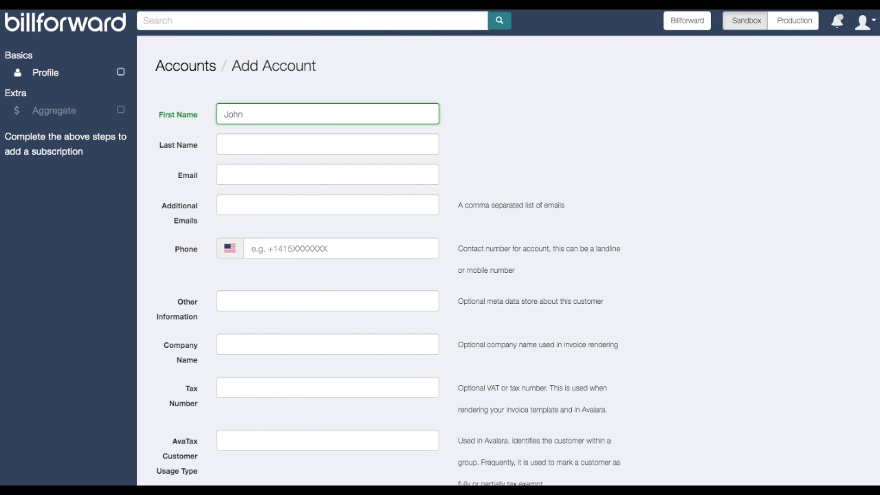
left_click(327, 145)
type("Smith")
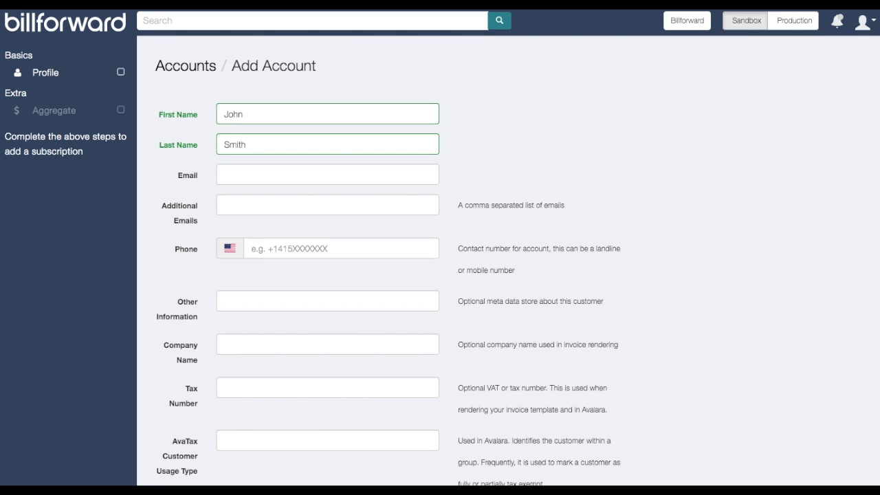
left_click(253, 172)
type("john")
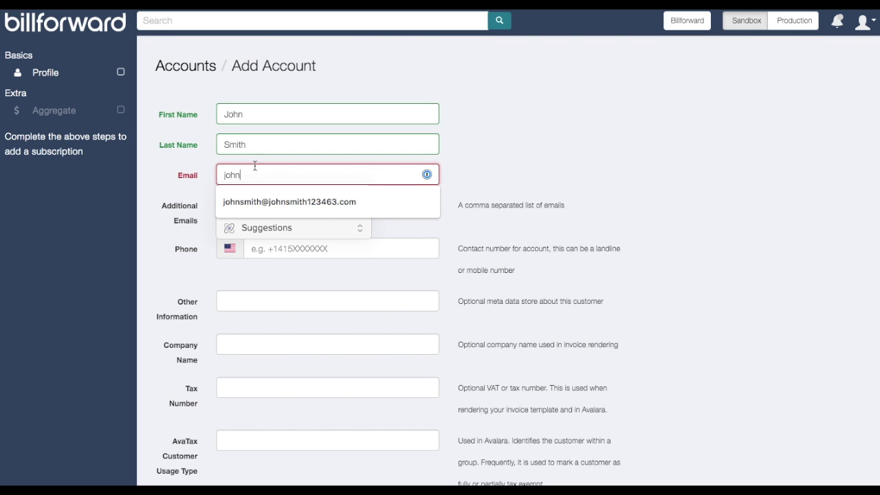
type("smith@example.com")
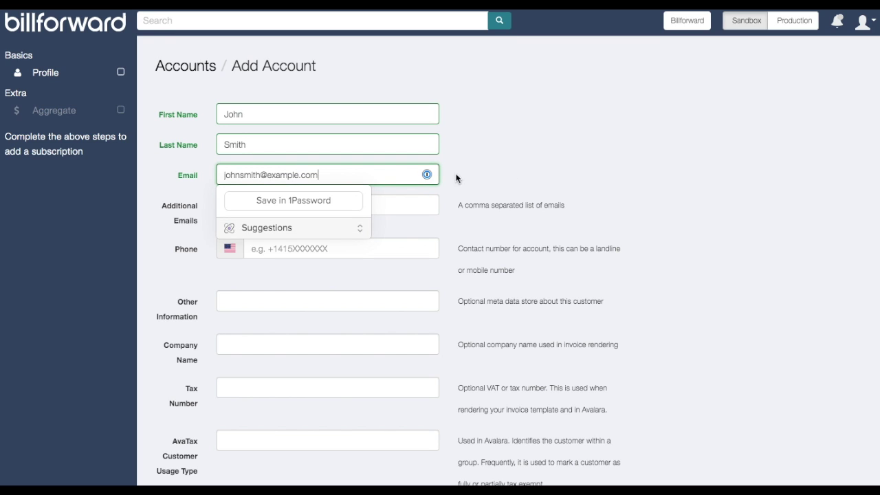
left_click(693, 155)
Create the account with English as the language and subscriptions invoiced separately
scroll(631, 137, "down", 4)
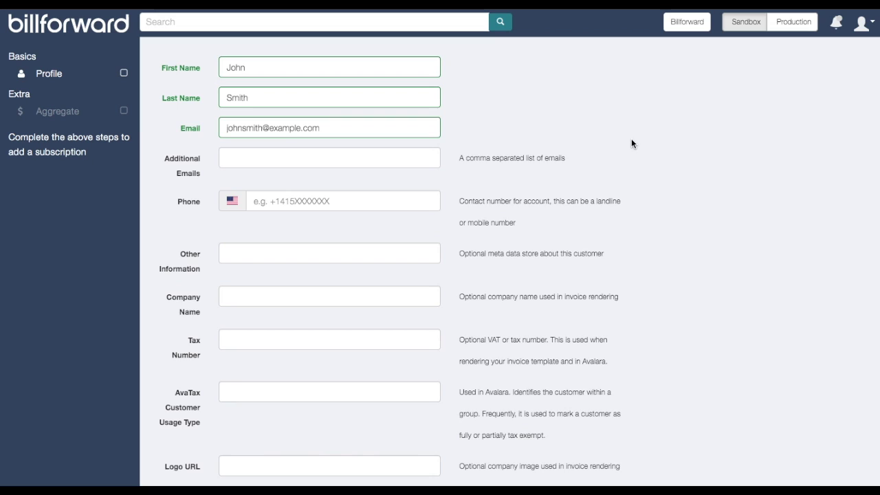
scroll(632, 143, "down", 2)
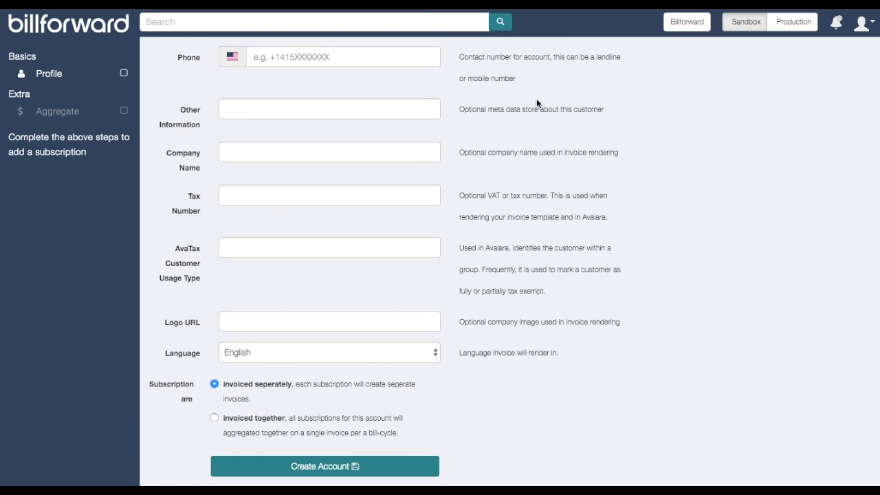
left_click(311, 468)
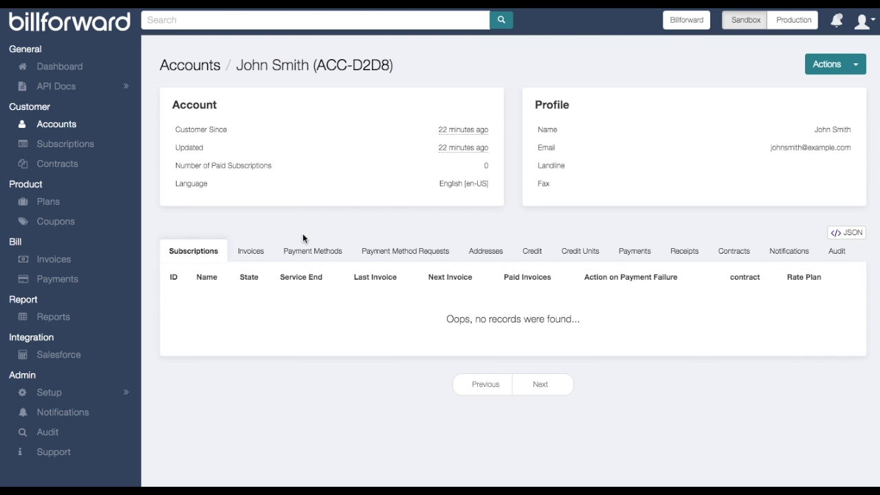
Add a $20.00 USD credit described as "Testing credit" to the customer account, without an expiry date
left_click(857, 66)
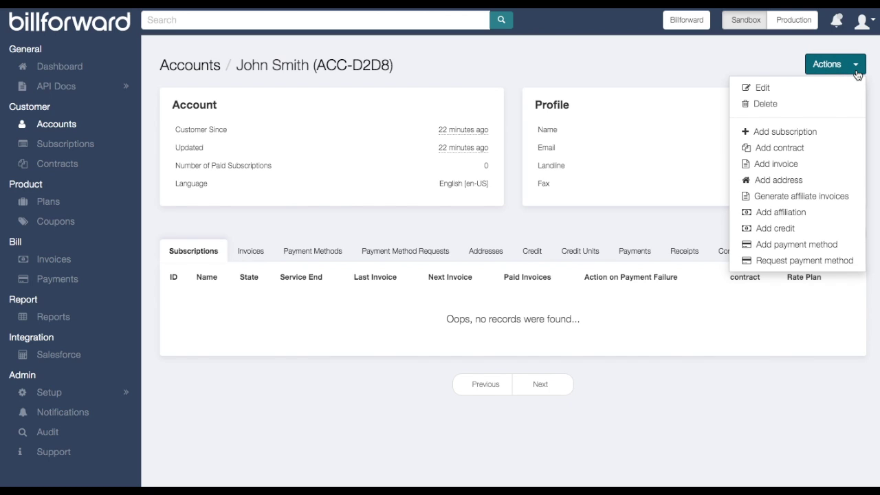
left_click(794, 233)
left_click(557, 66)
type("Testing c")
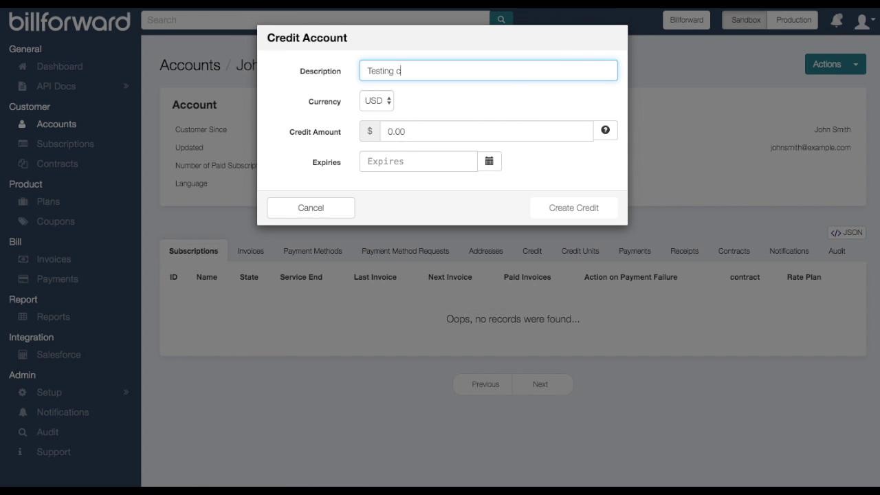
type("redit")
left_click(363, 133)
type("20")
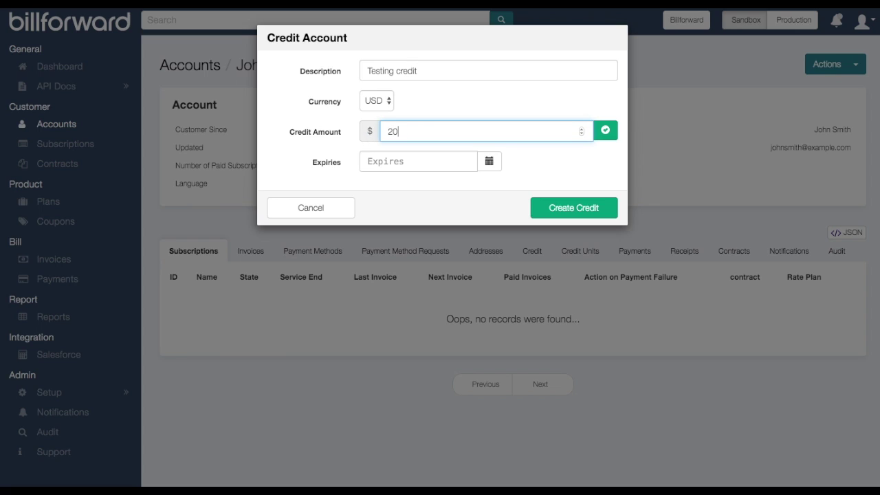
left_click(393, 145)
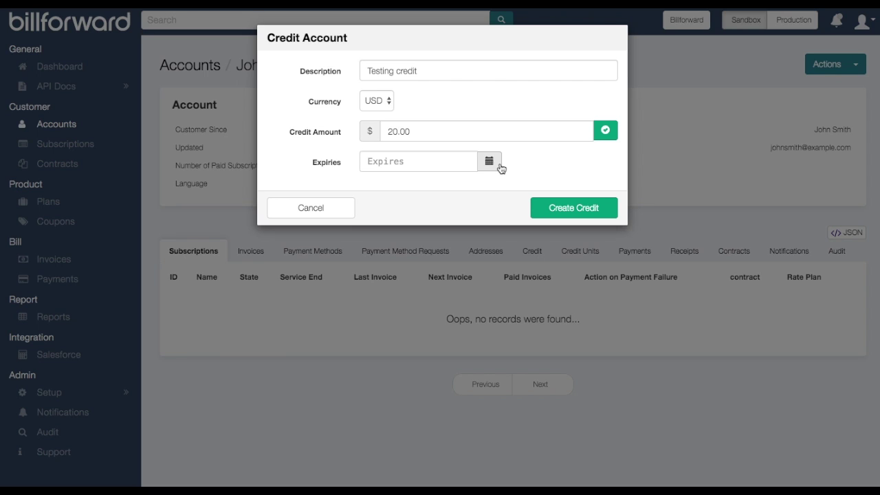
left_click(546, 208)
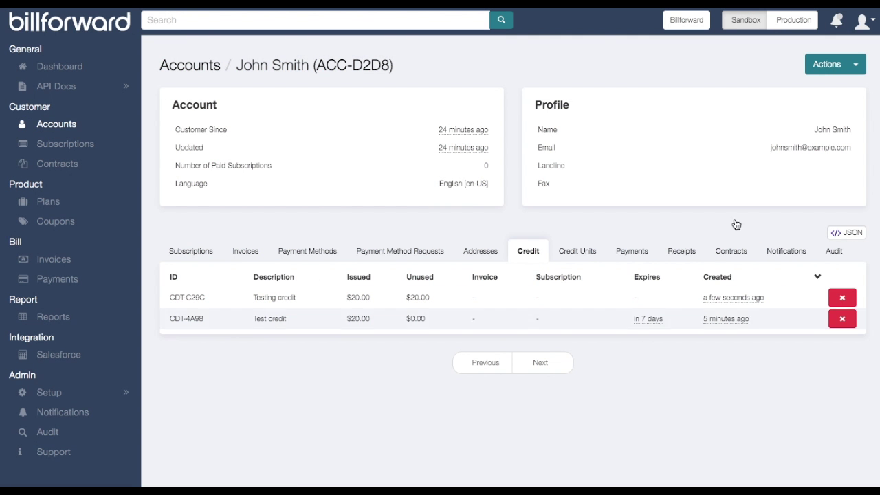
Start a new subscription for the account with the product bakery cookies and the plan chocolate-cookies-monthly
left_click(855, 64)
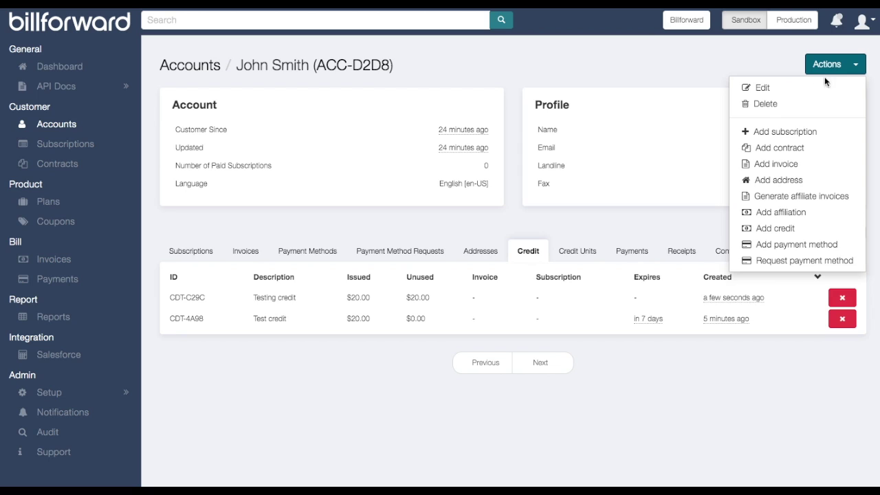
left_click(798, 132)
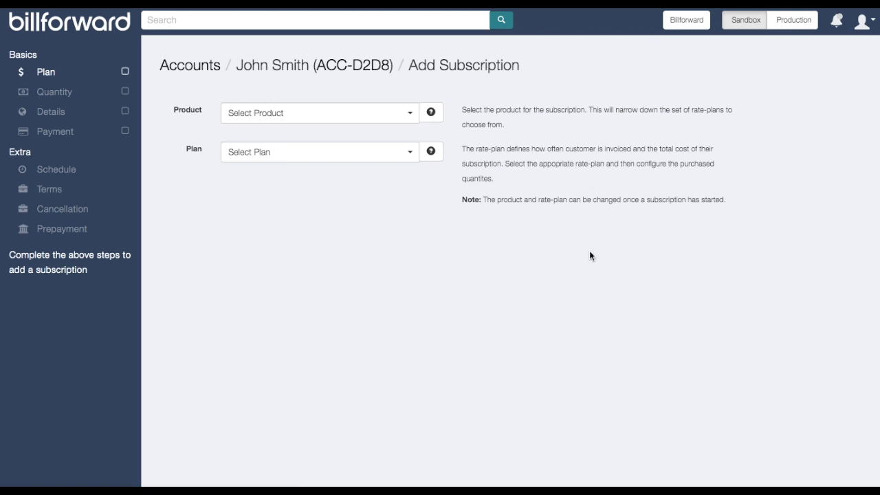
left_click(274, 115)
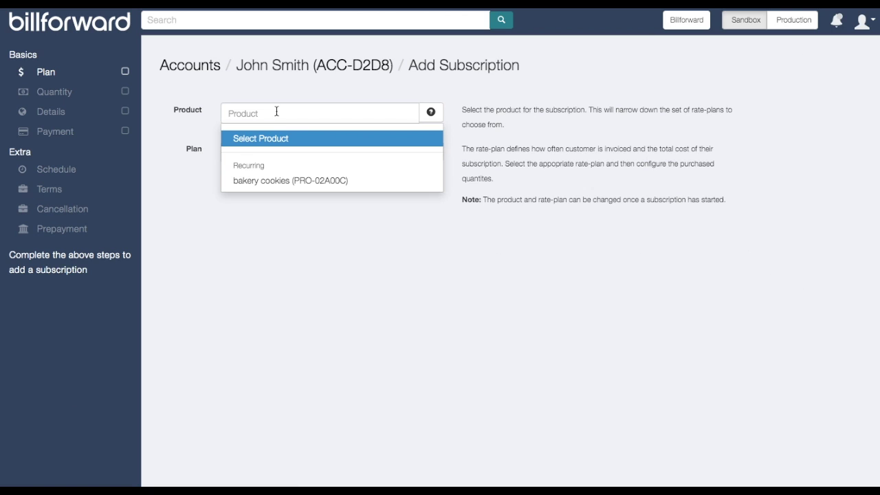
left_click(290, 182)
left_click(274, 154)
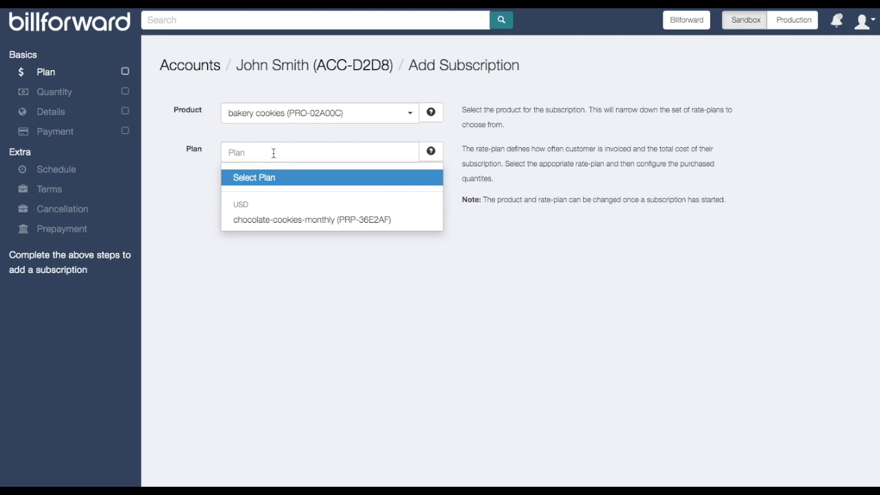
left_click(334, 221)
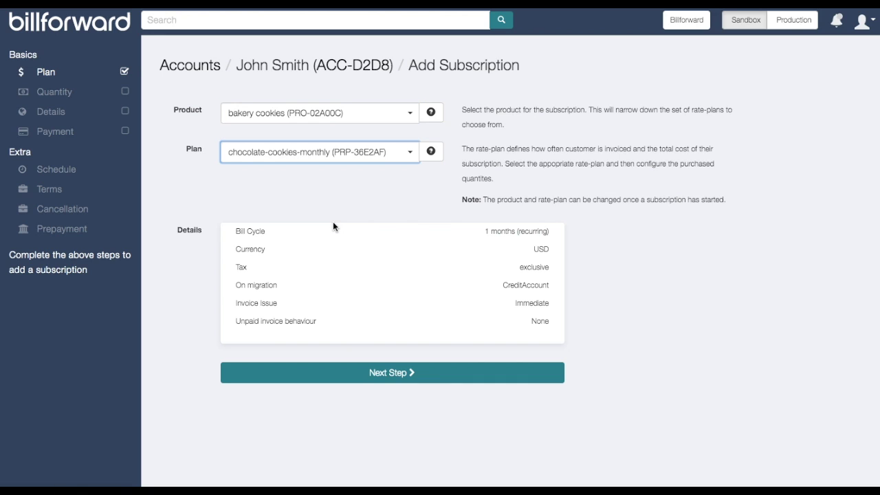
Create the subscription with 1 box, the default name and description, credit enabled and the Awaiting Payment state
left_click(383, 377)
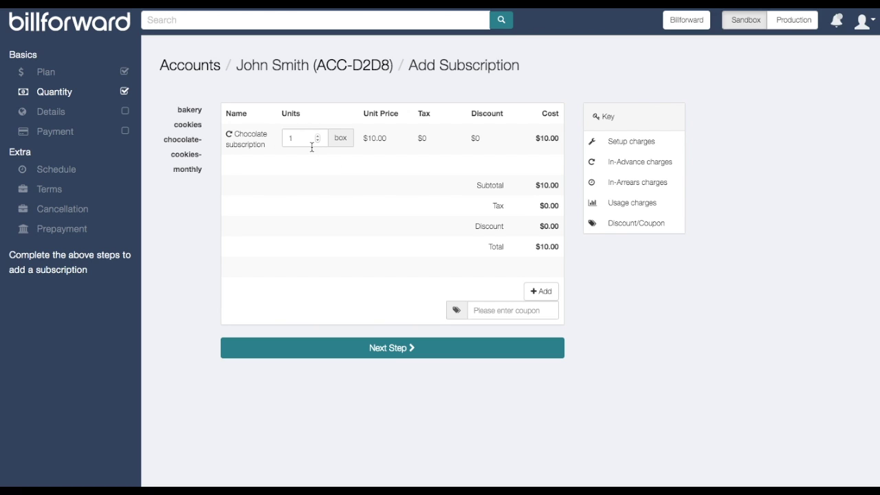
left_click(418, 356)
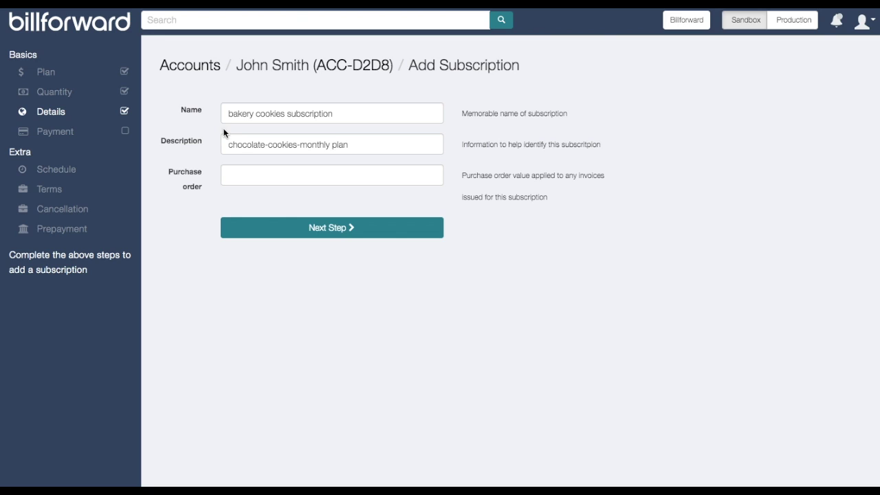
left_click(300, 228)
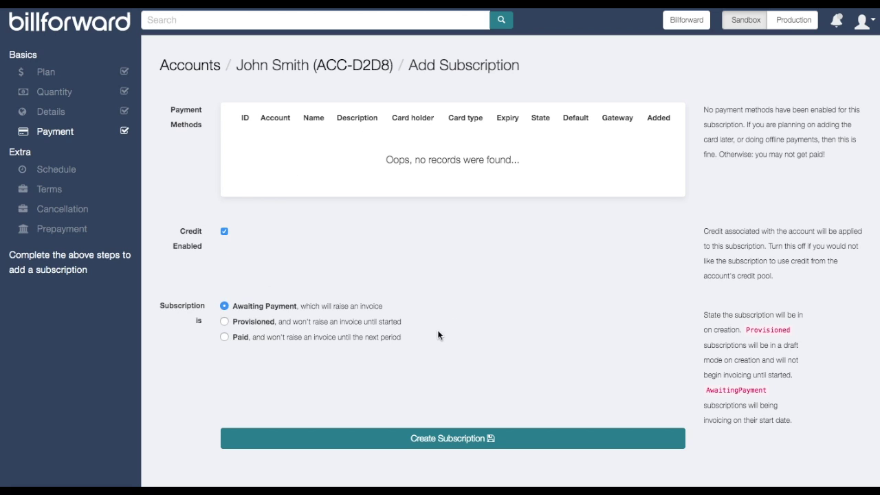
left_click(439, 443)
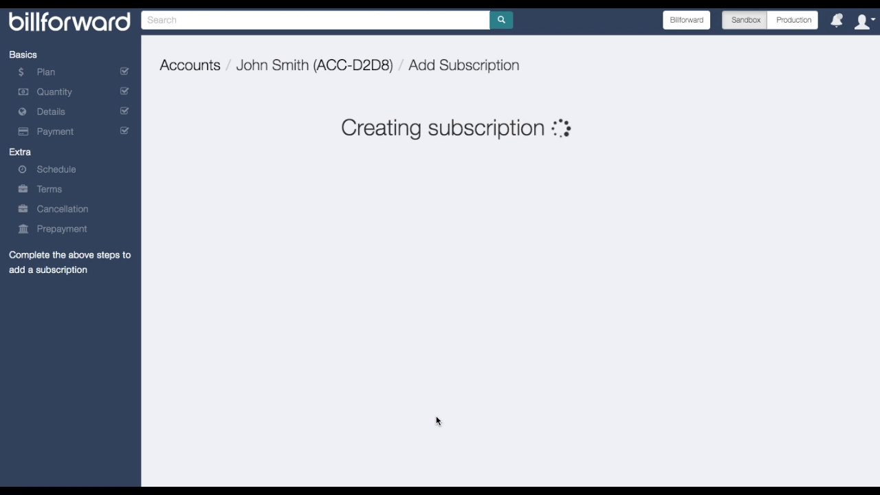